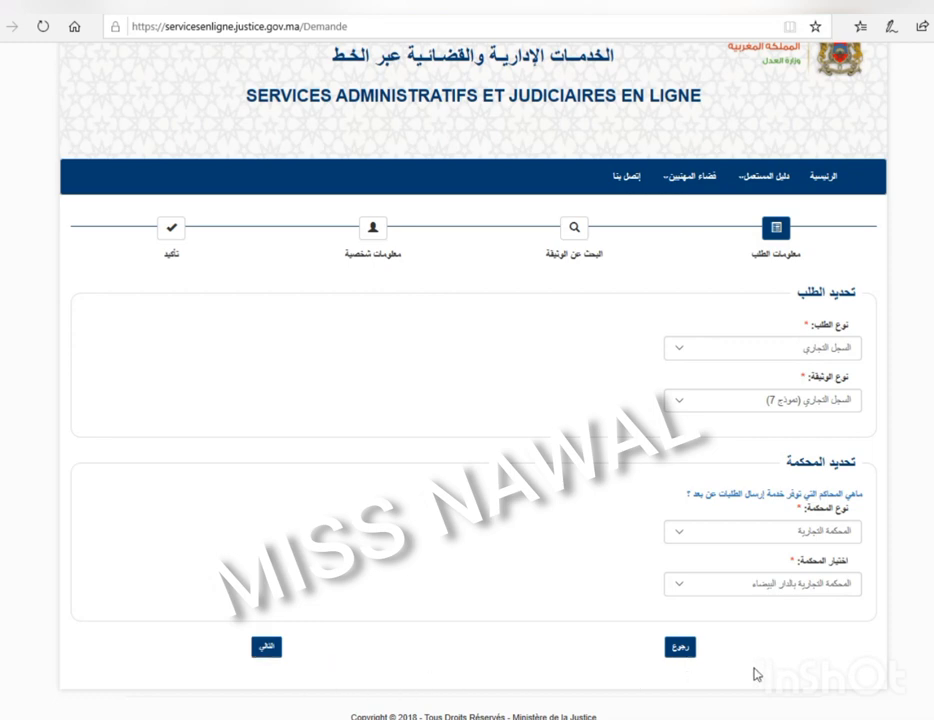
Proceed to the document search and set it to look for a شخص معنوي by N° registre de commerce
{"action": "left_click", "coordinate": [270, 650]}
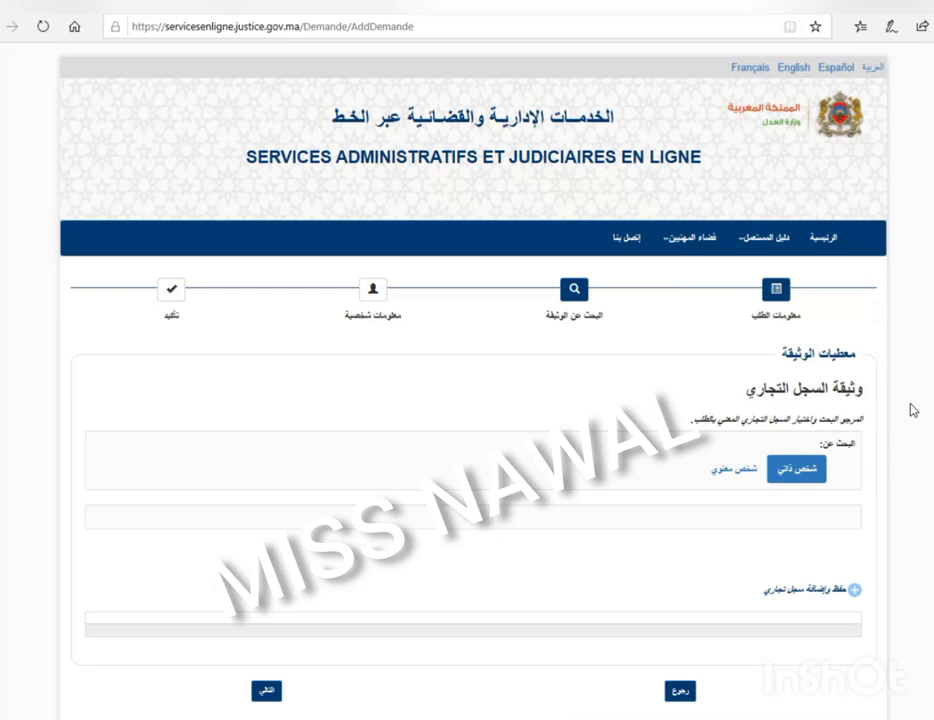
{"action": "scroll", "coordinate": [911, 407], "scroll_direction": "down", "scroll_amount": 1}
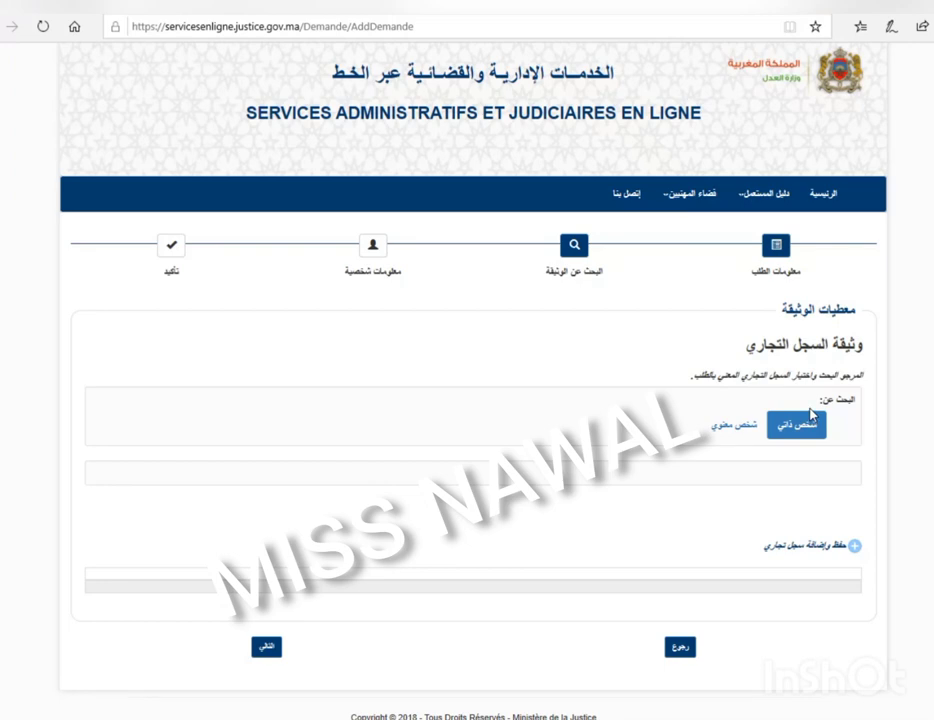
{"action": "left_click", "coordinate": [743, 422]}
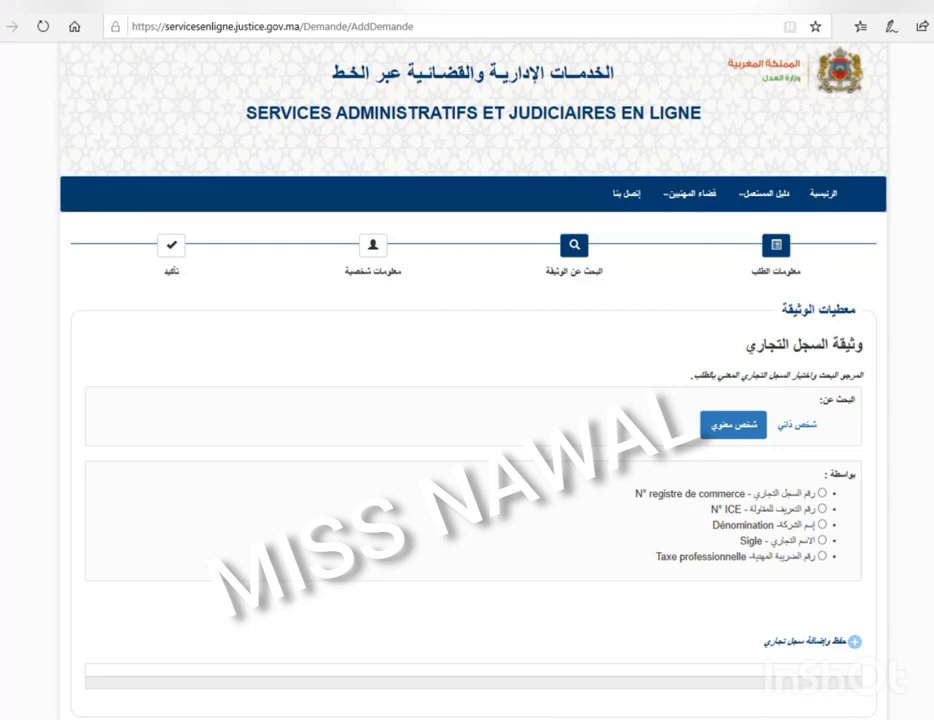
{"action": "scroll", "coordinate": [643, 397], "scroll_direction": "down", "scroll_amount": 1}
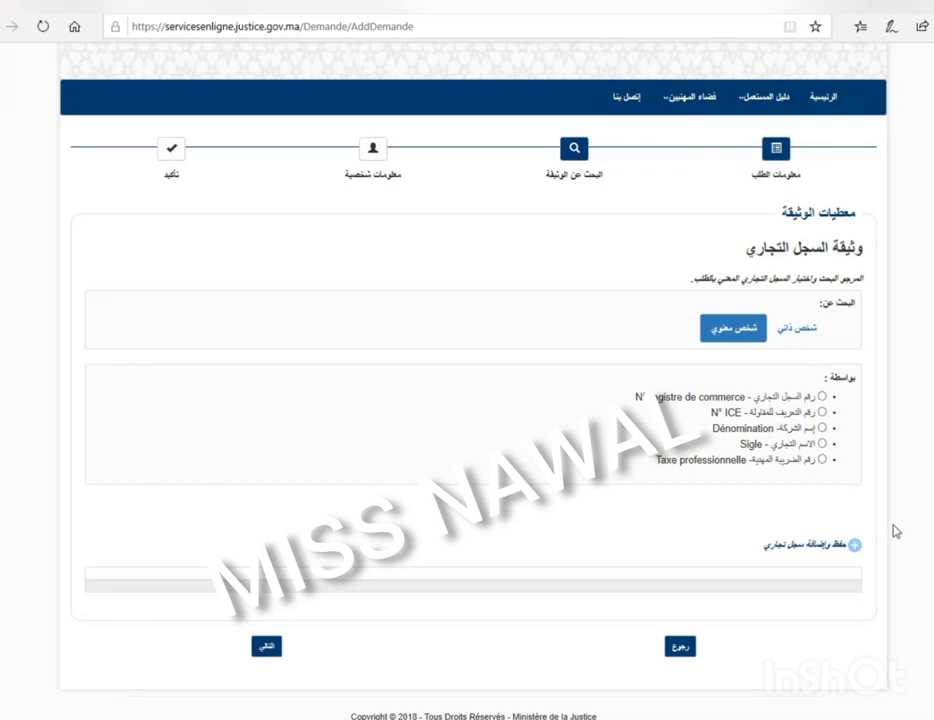
{"action": "left_click", "coordinate": [822, 396]}
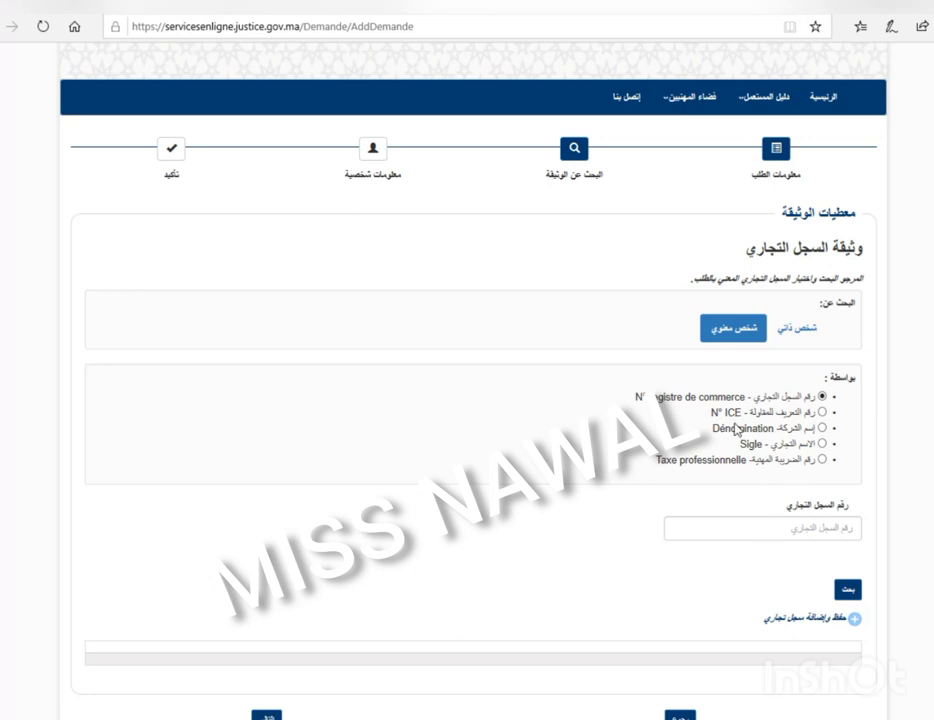
Paste the company's trade register number and search for the company
{"action": "left_click", "coordinate": [711, 527]}
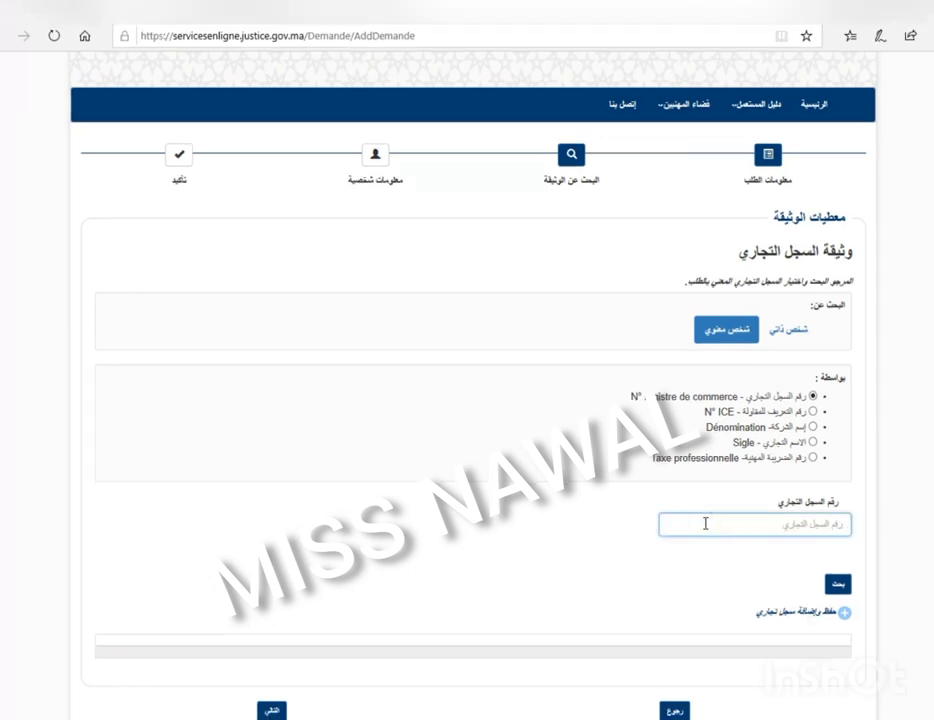
{"action": "right_click", "coordinate": [705, 523]}
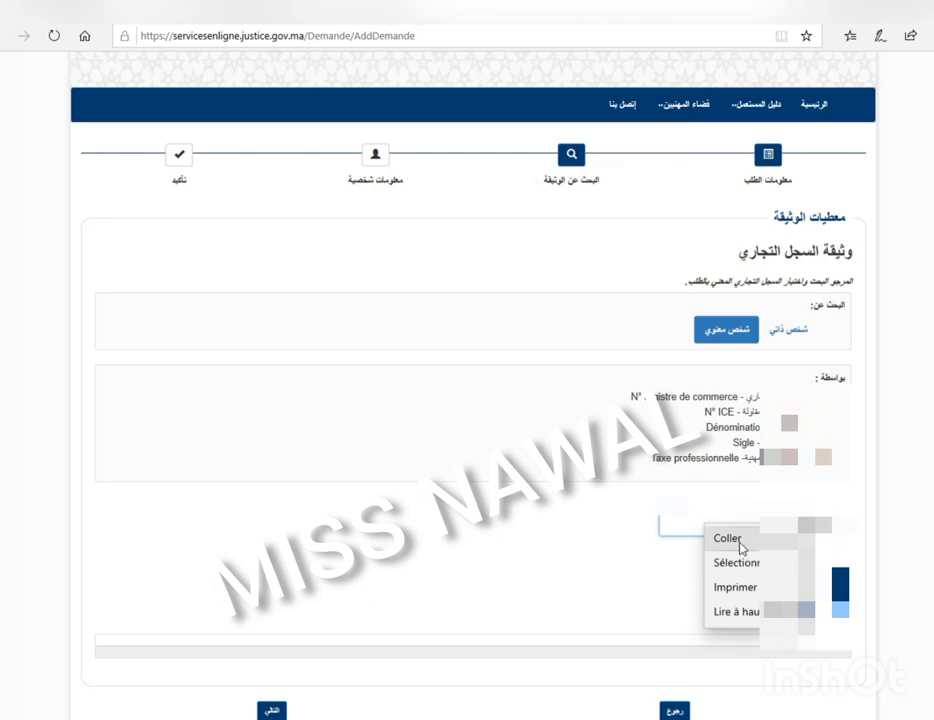
{"action": "left_click", "coordinate": [740, 541]}
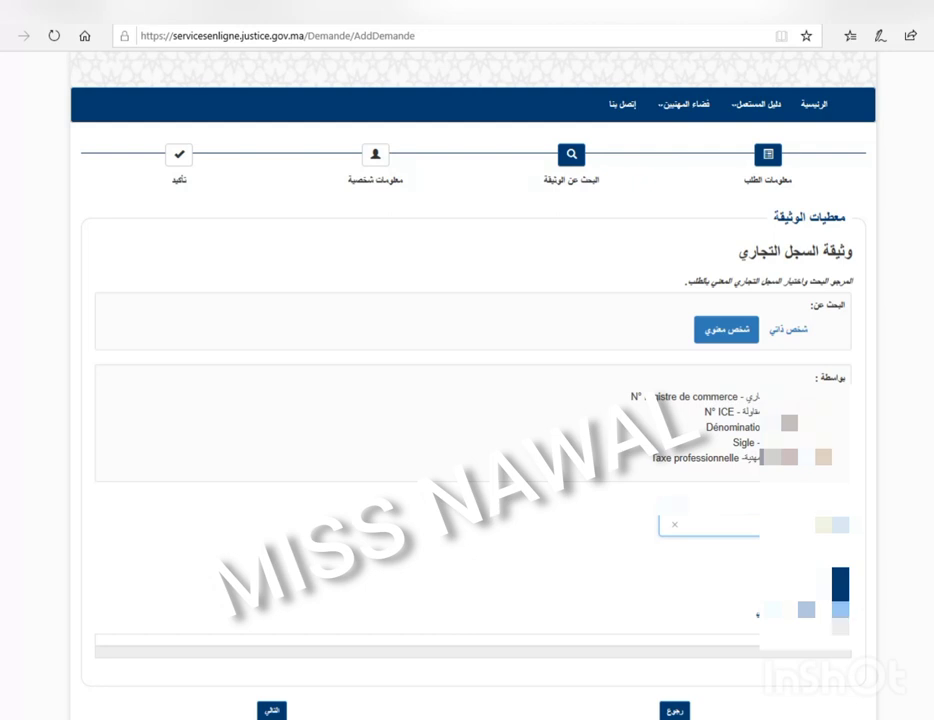
{"action": "key", "text": "Return"}
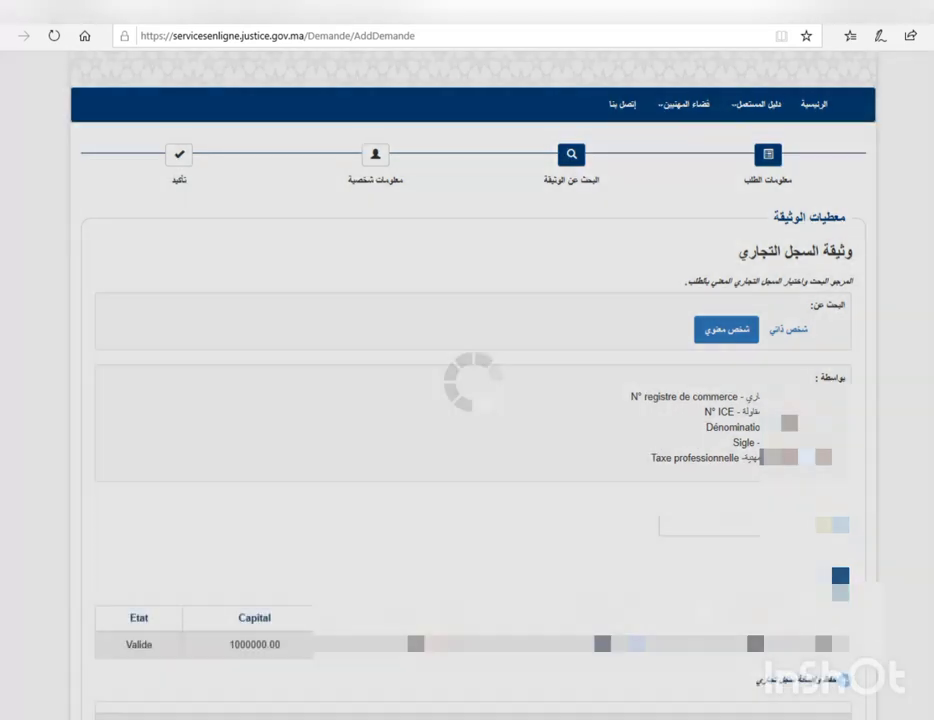
{"action": "scroll", "coordinate": [713, 482], "scroll_direction": "down", "scroll_amount": 2}
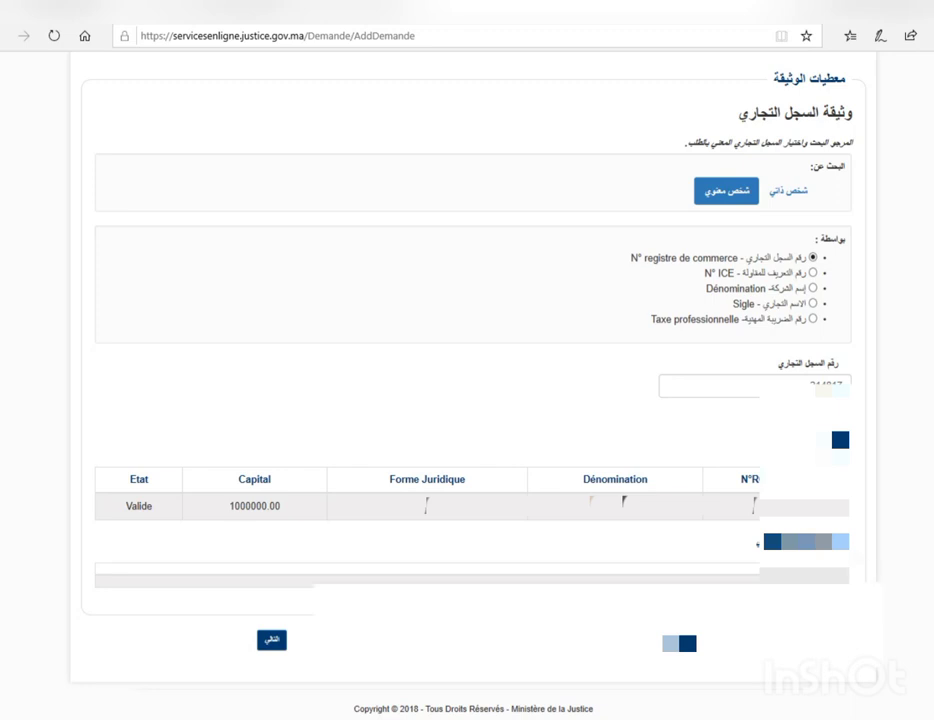
Add the found trade register to the request and set its concerned institution (المؤسسة المعنية) to وزارة العدل
{"action": "left_click", "coordinate": [840, 541]}
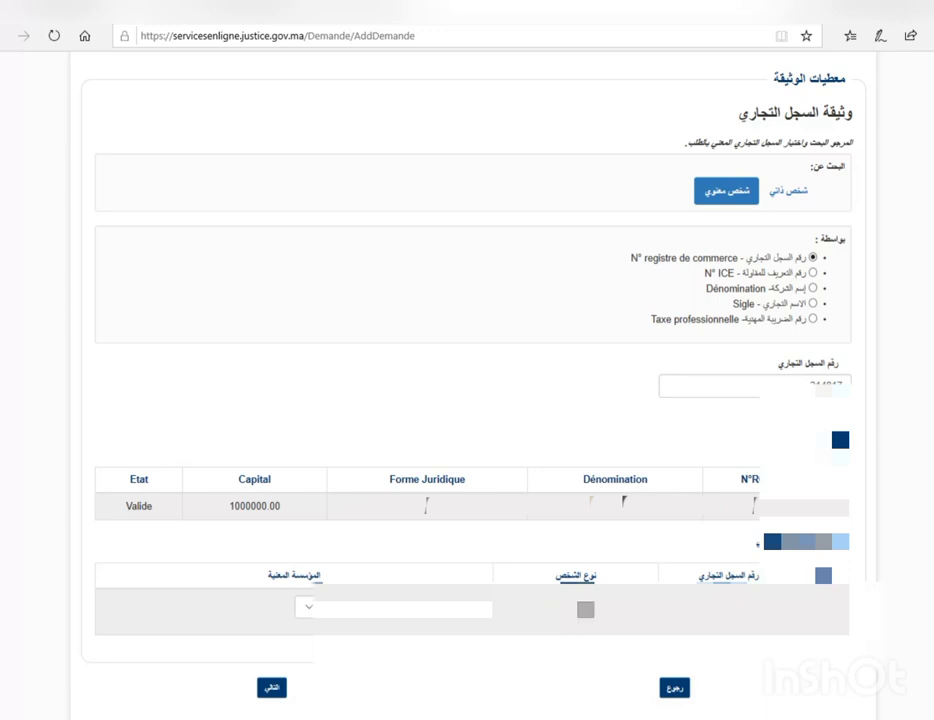
{"action": "left_click", "coordinate": [400, 608]}
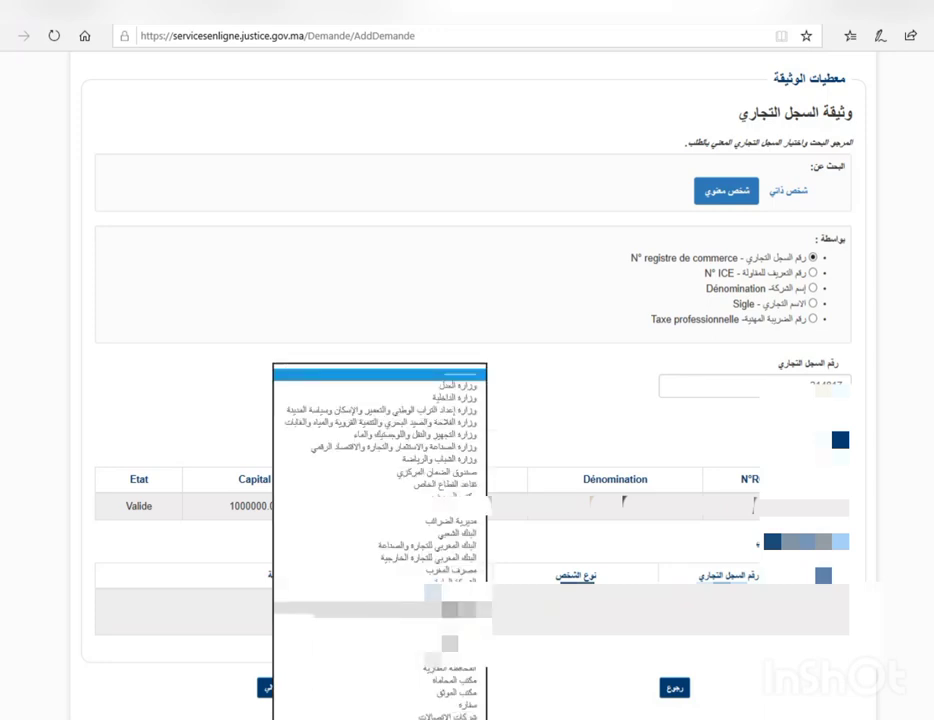
{"action": "left_click", "coordinate": [229, 609]}
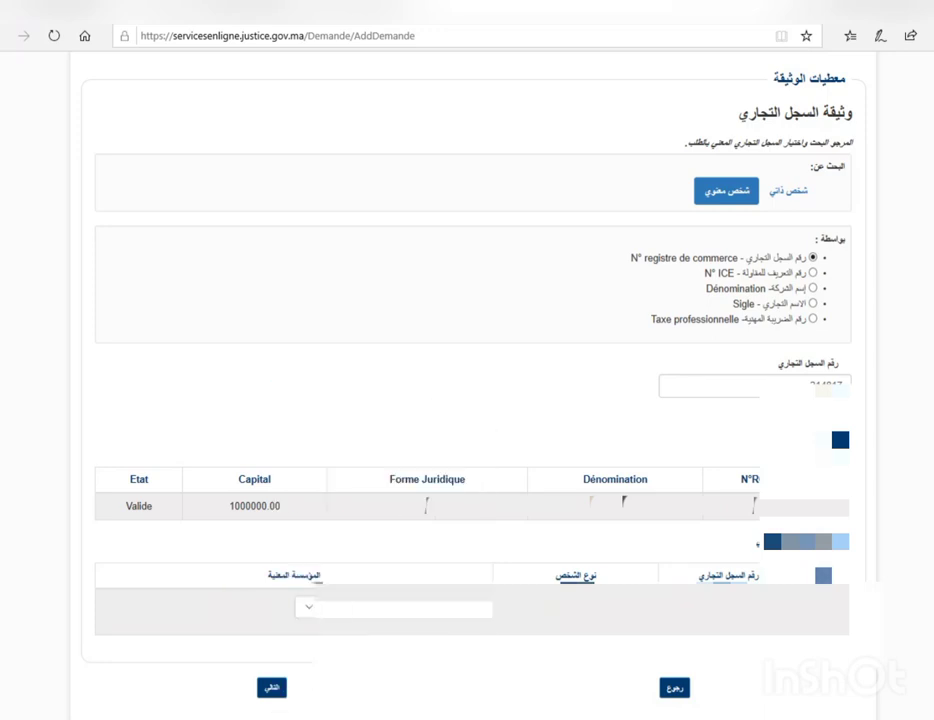
{"action": "left_click", "coordinate": [415, 608]}
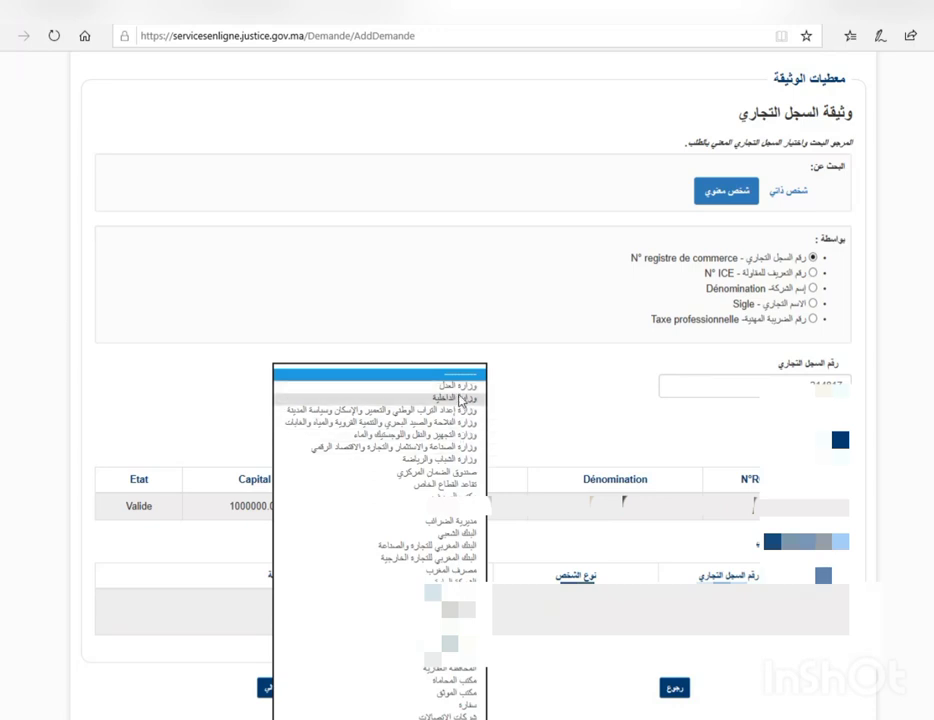
{"action": "left_click", "coordinate": [461, 388]}
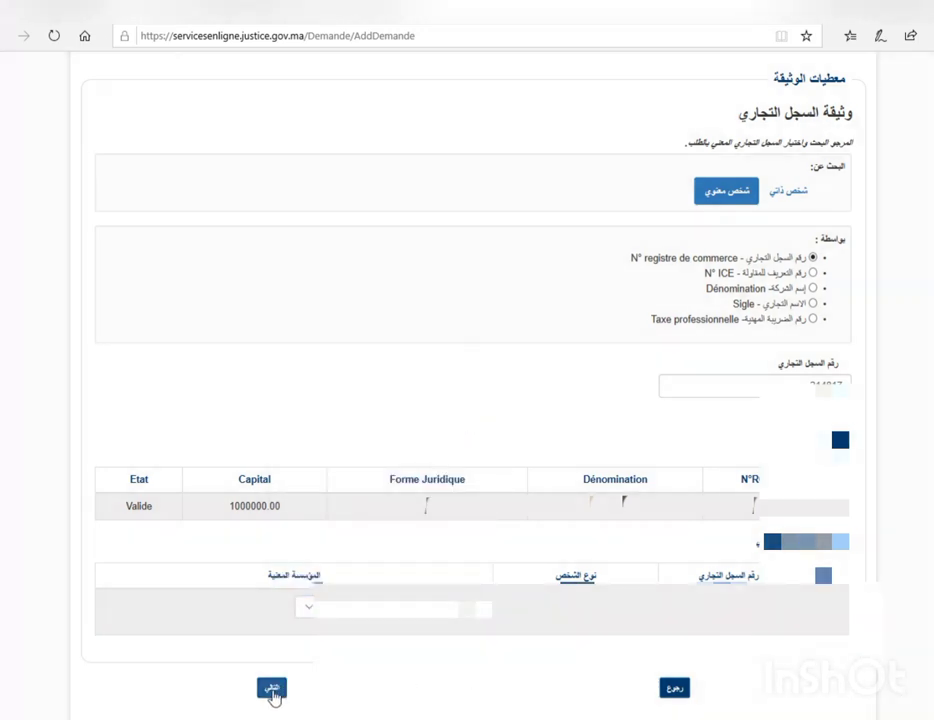
Proceed to the personal information page, set the applicant type to شركة and enter the company's name
{"action": "left_click", "coordinate": [271, 689]}
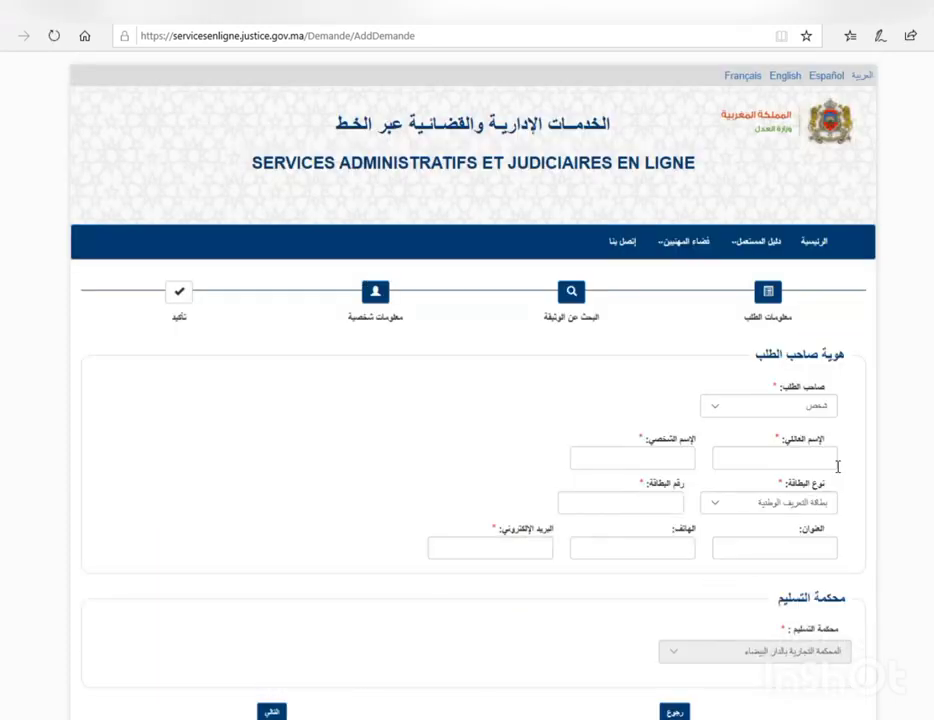
{"action": "left_click", "coordinate": [757, 406]}
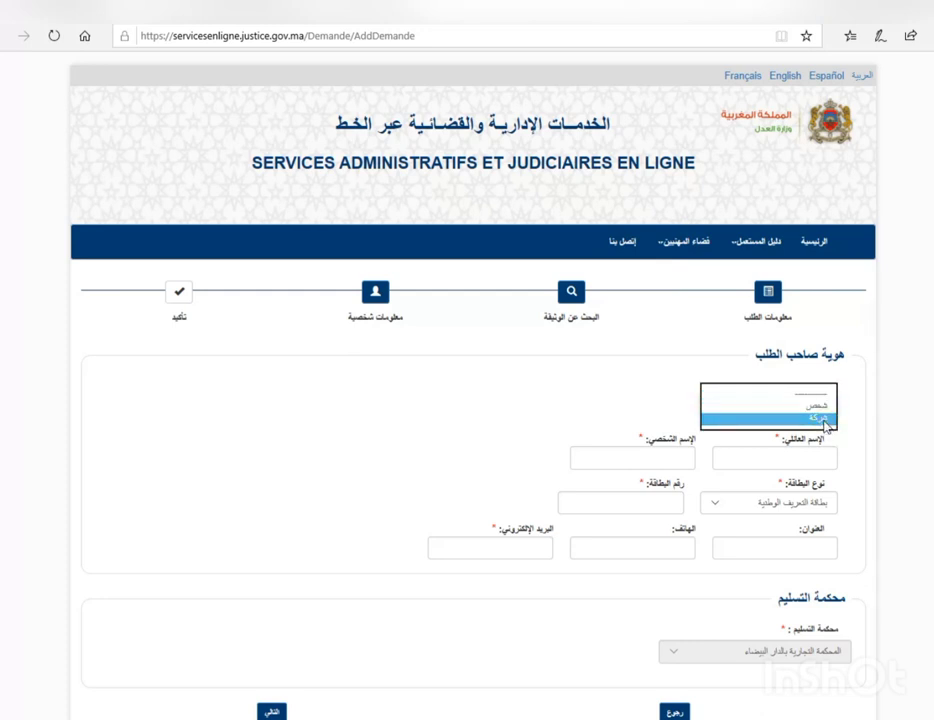
{"action": "left_click", "coordinate": [823, 420]}
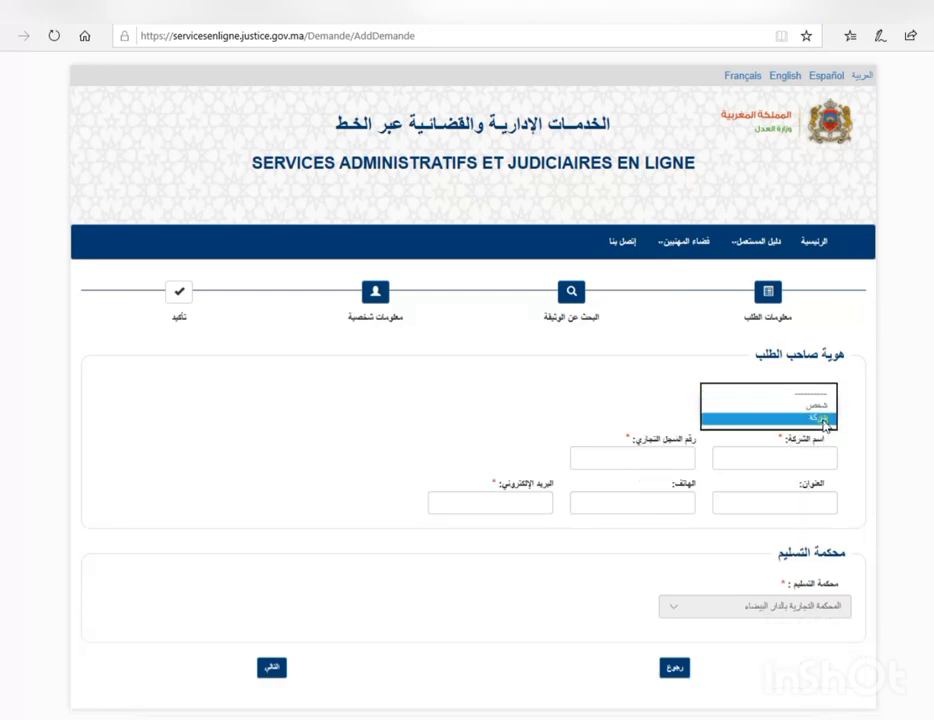
{"action": "left_click", "coordinate": [809, 463]}
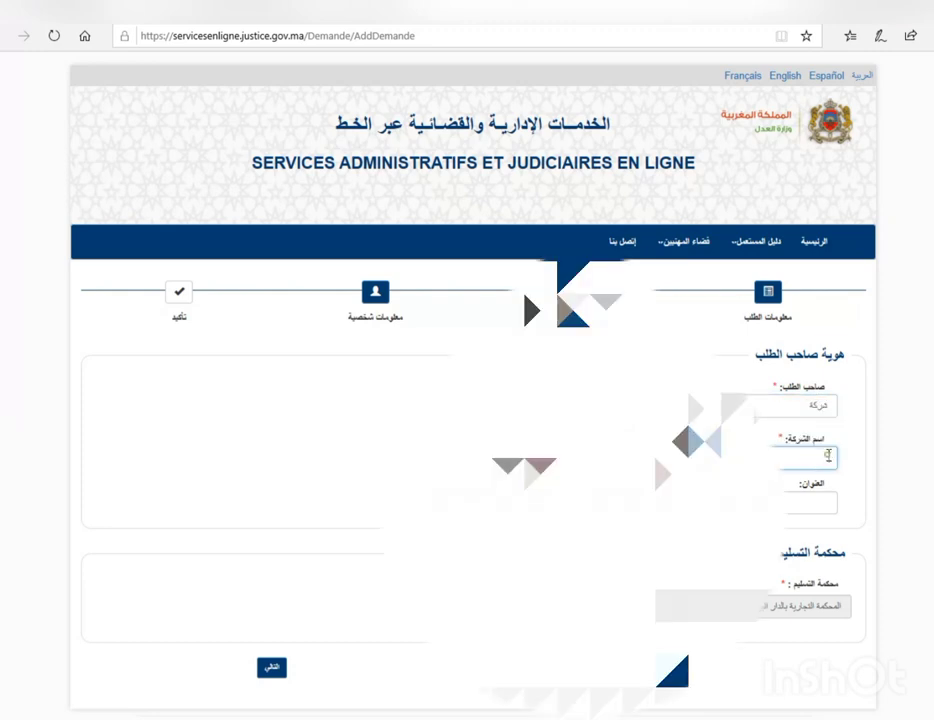
{"action": "left_click", "coordinate": [826, 457]}
{"action": "type", "text": "أ"}
{"action": "type", "text": "أ"}
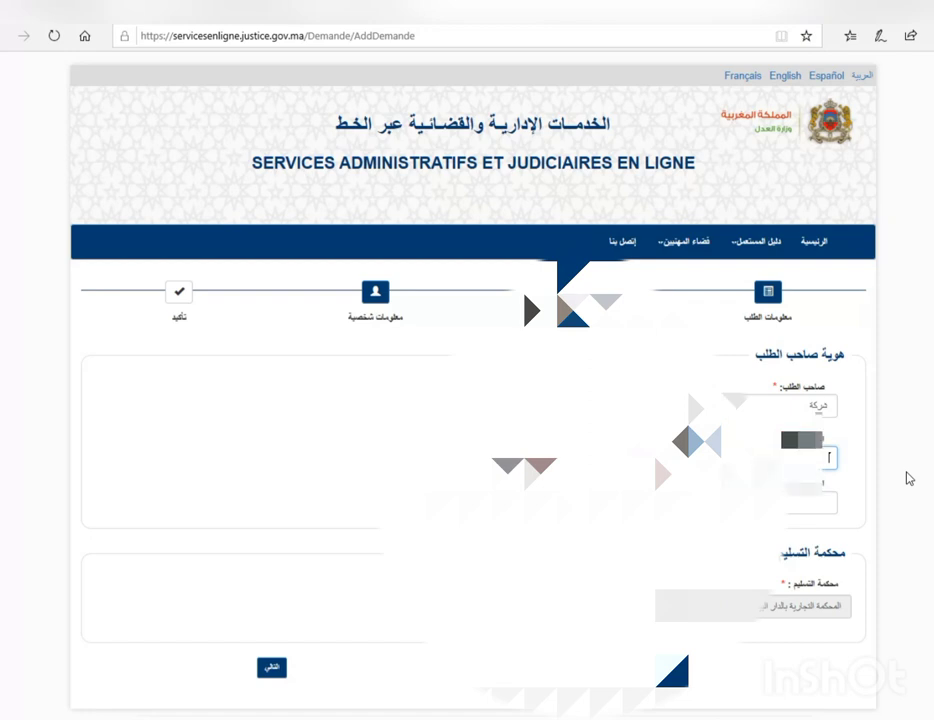
{"action": "type", "text": "مك"}
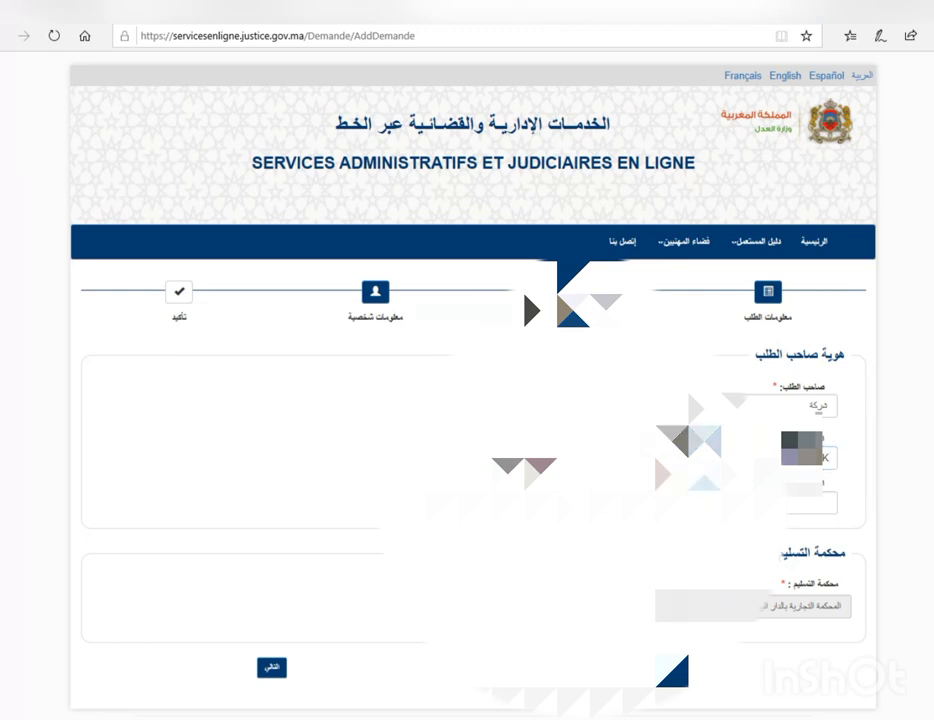
Fill in the company's address, trade register number and e-mail, and proceed to the confirmation page
{"action": "left_click", "coordinate": [820, 500]}
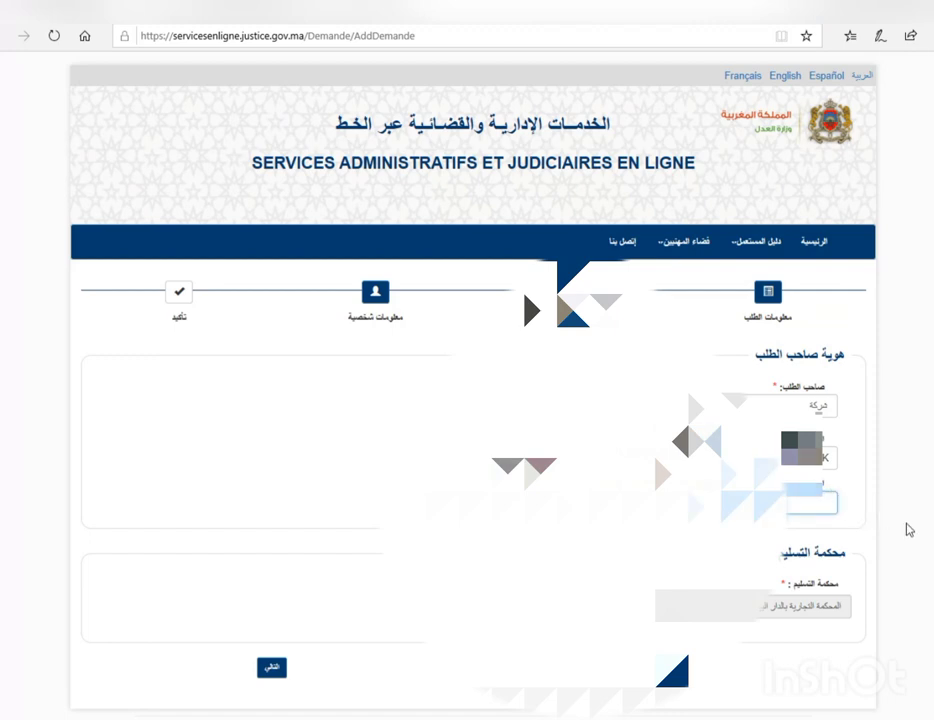
{"action": "type", "text": "LISS"}
{"action": "type", "text": "ASFA"}
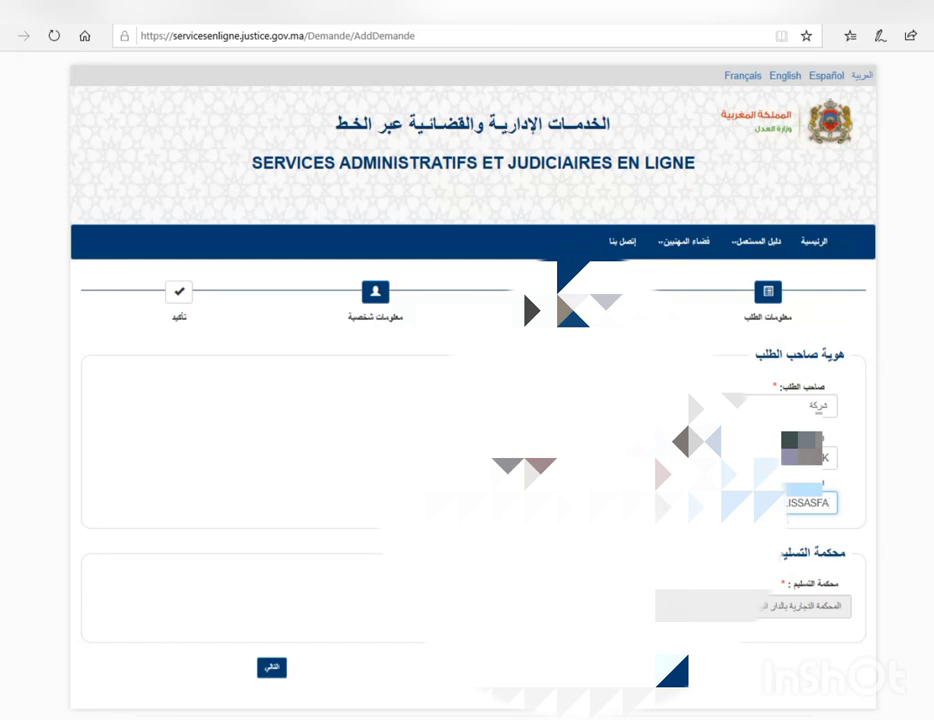
{"action": "left_click", "coordinate": [930, 501]}
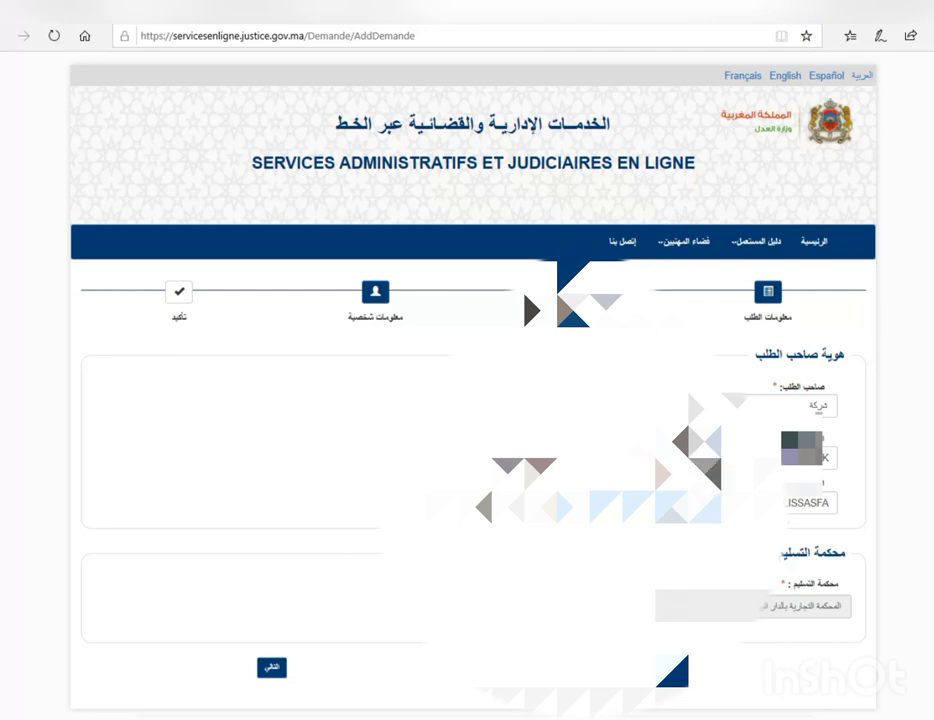
{"action": "left_click", "coordinate": [280, 670]}
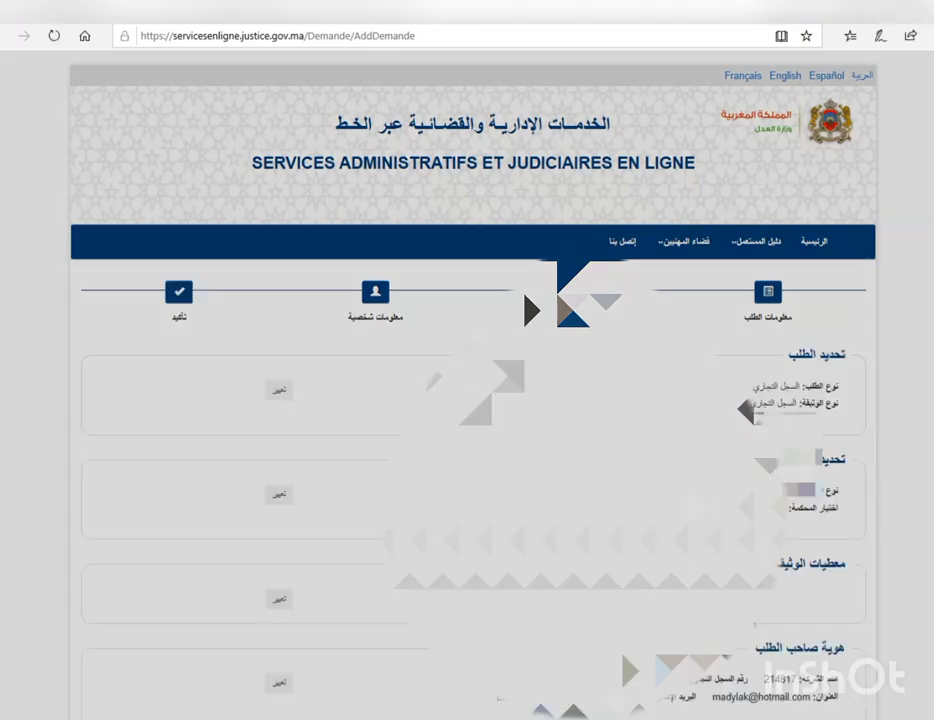
Submit the request after reviewing its summary, and print the registration receipt
{"action": "scroll", "coordinate": [878, 563], "scroll_direction": "down", "scroll_amount": 3}
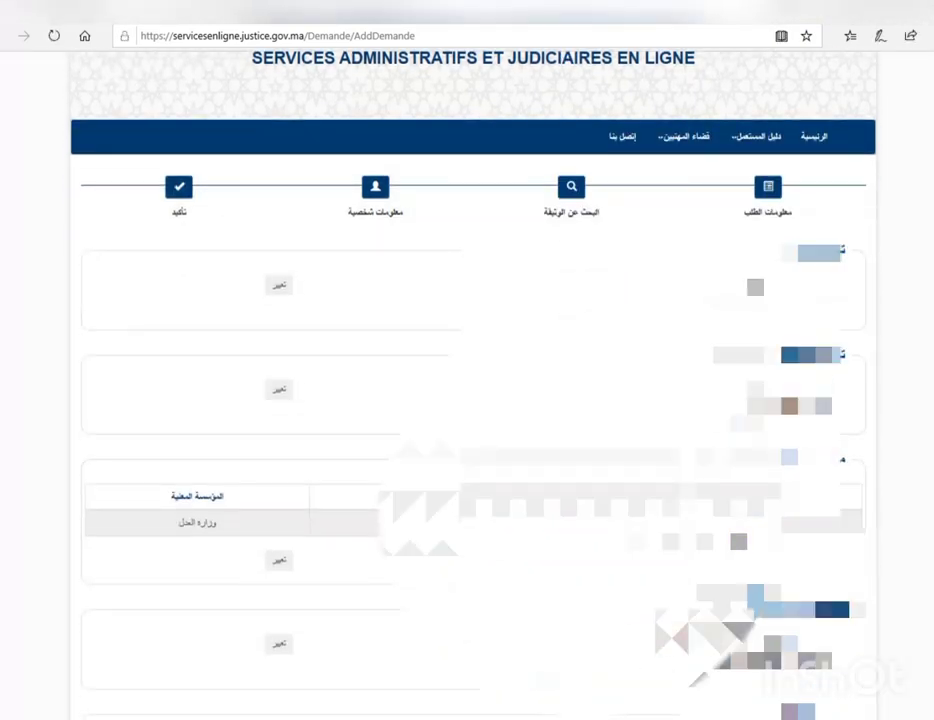
{"action": "scroll", "coordinate": [890, 548], "scroll_direction": "down", "scroll_amount": 1}
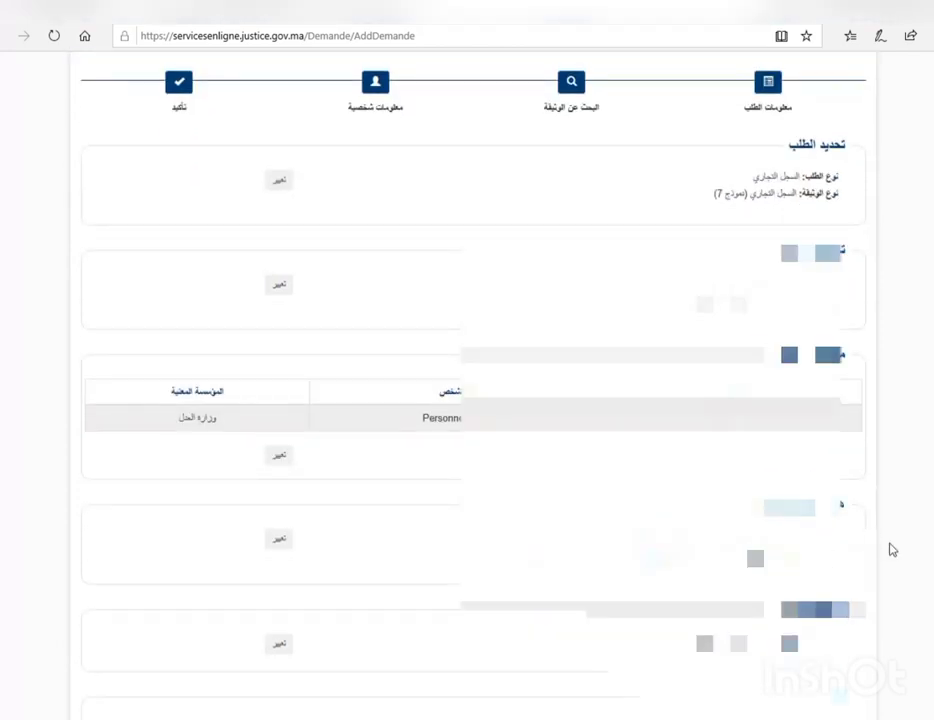
{"action": "scroll", "coordinate": [892, 552], "scroll_direction": "down", "scroll_amount": 2}
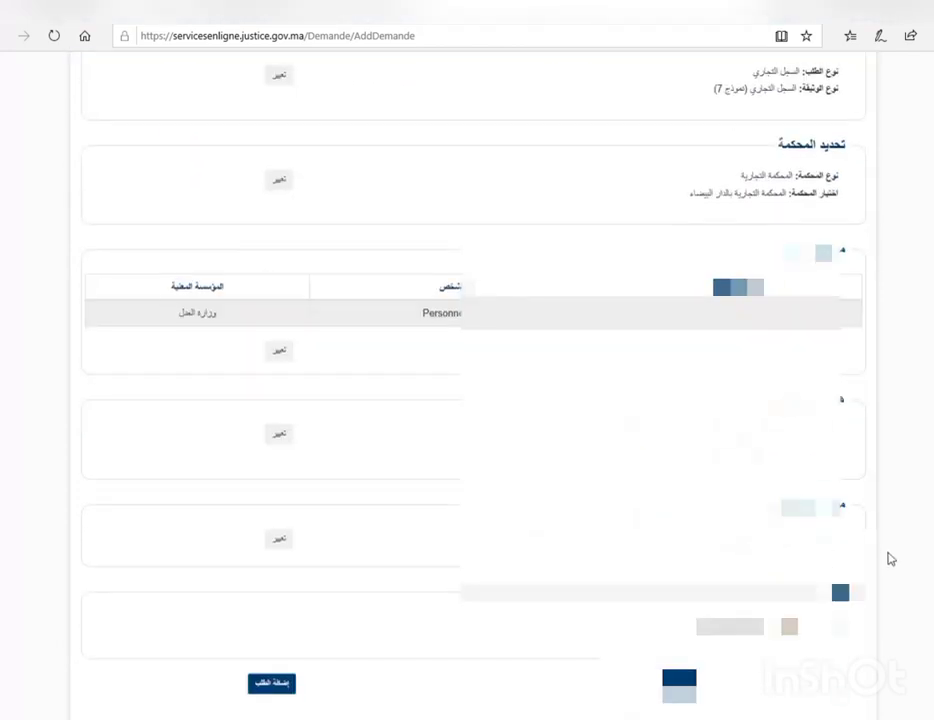
{"action": "scroll", "coordinate": [891, 559], "scroll_direction": "up", "scroll_amount": 2}
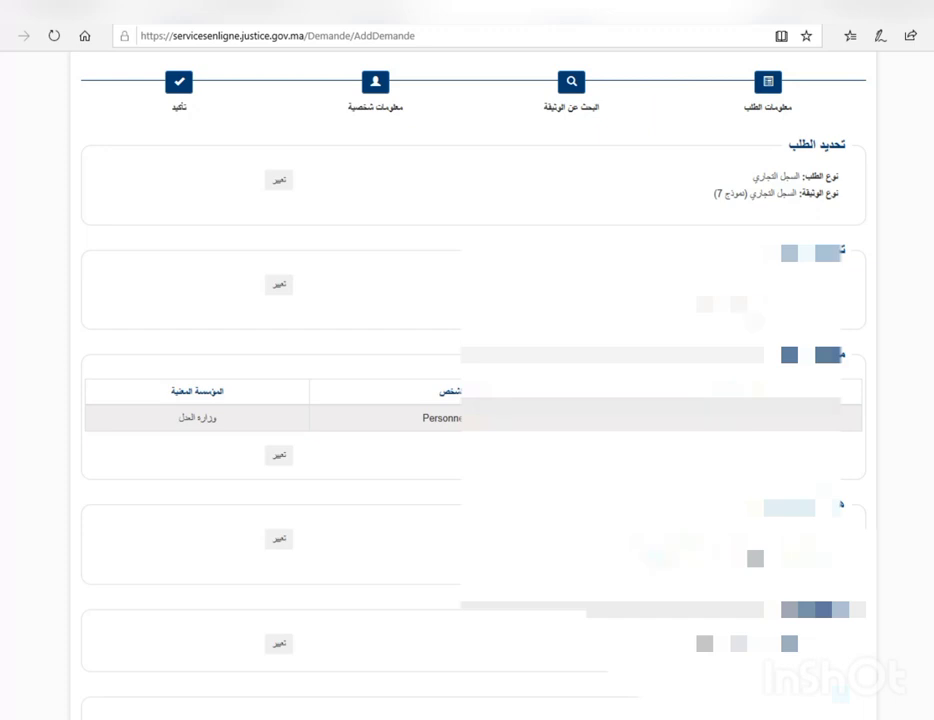
{"action": "scroll", "coordinate": [467, 380], "scroll_direction": "up", "scroll_amount": 3}
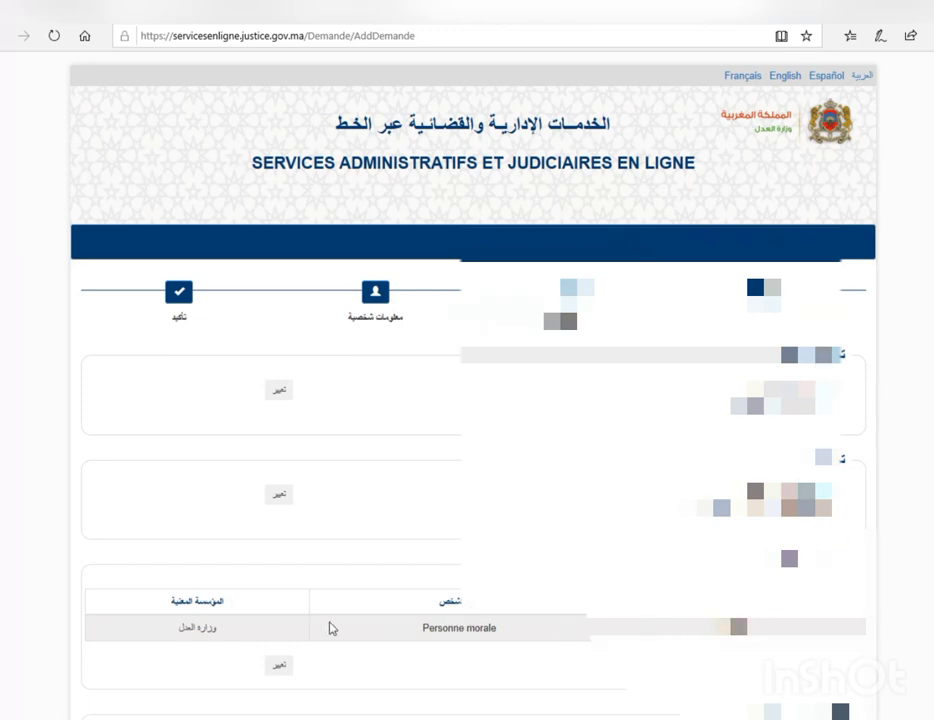
{"action": "scroll", "coordinate": [467, 400], "scroll_direction": "down", "scroll_amount": 4}
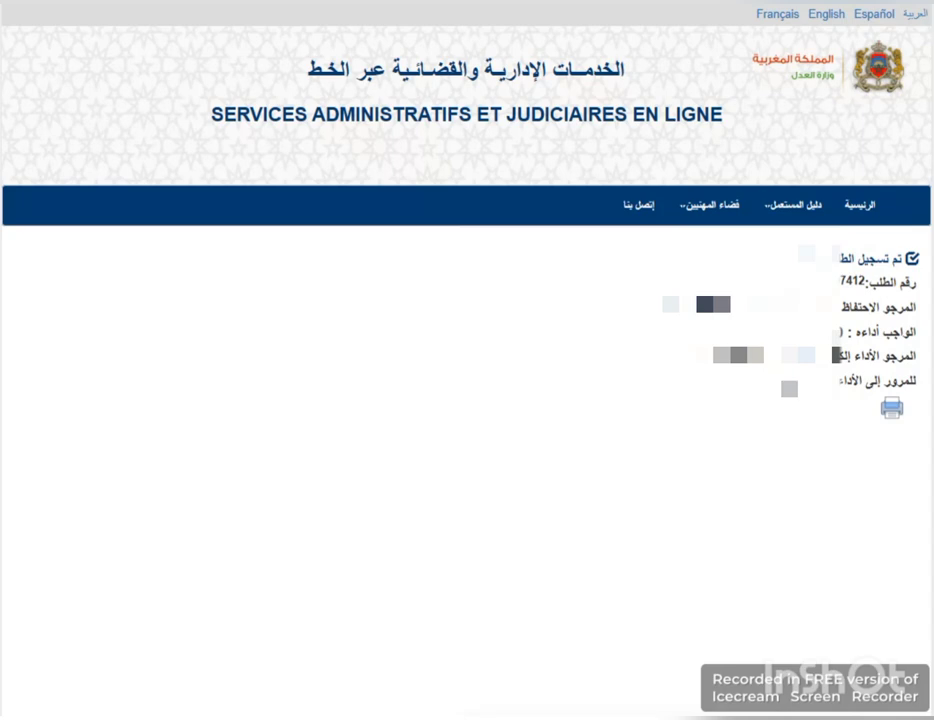
{"action": "left_click", "coordinate": [893, 410]}
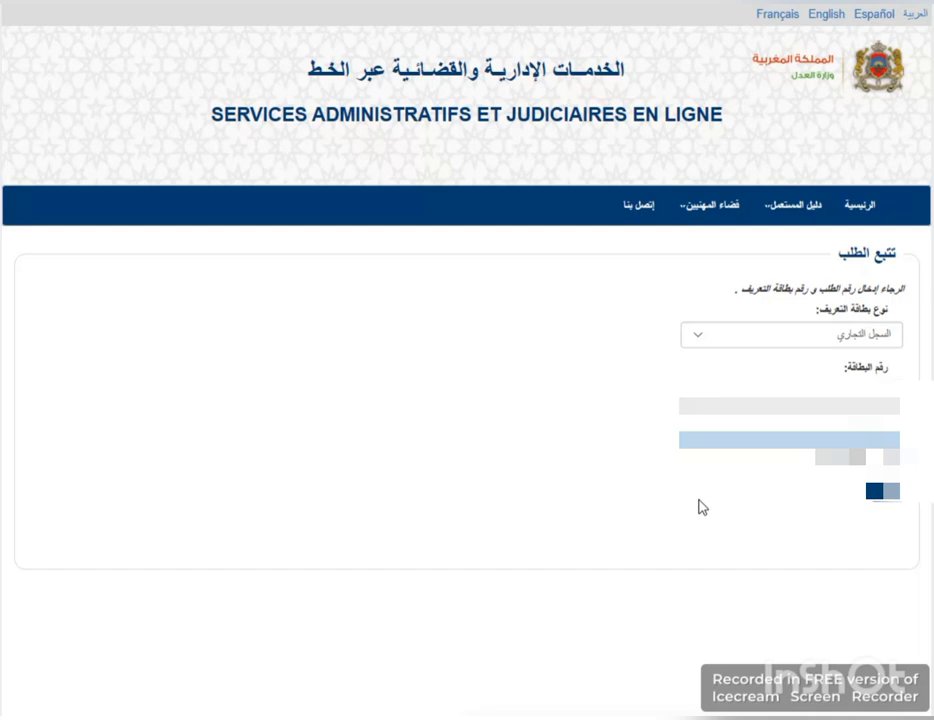
Look up the request on the tracking page with identification type السجل التجاري and start its payment by bank card
{"action": "left_click", "coordinate": [888, 493]}
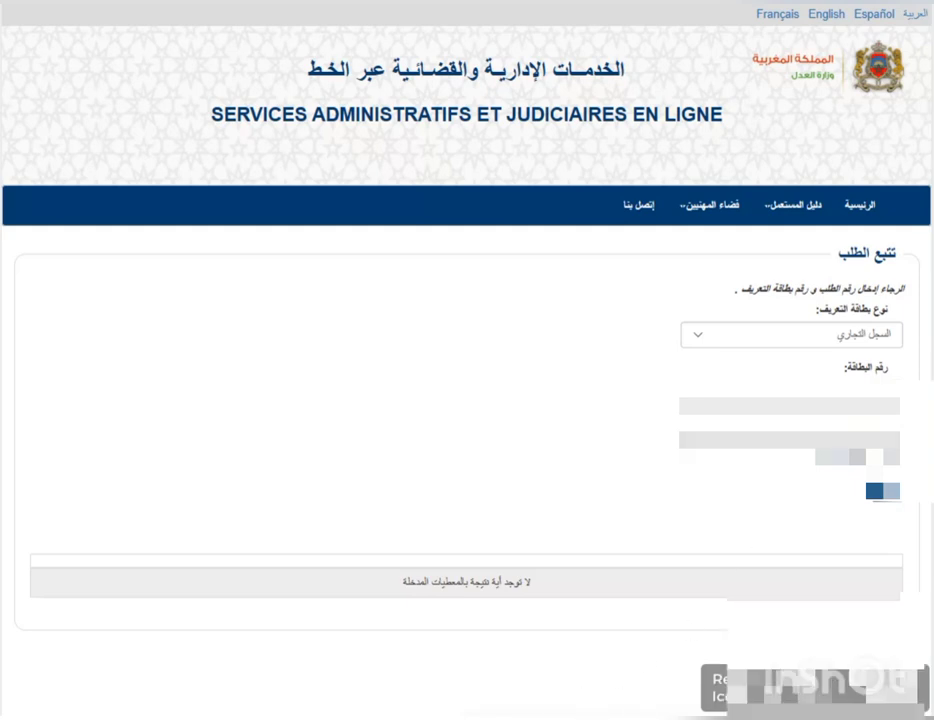
{"action": "left_click", "coordinate": [882, 490]}
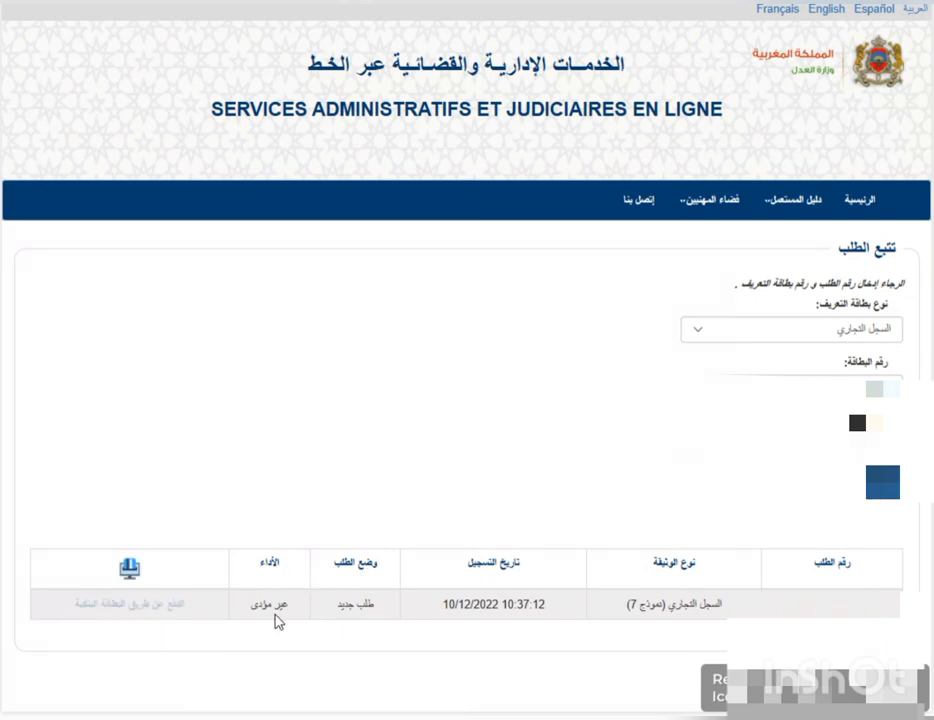
{"action": "left_click", "coordinate": [112, 610]}
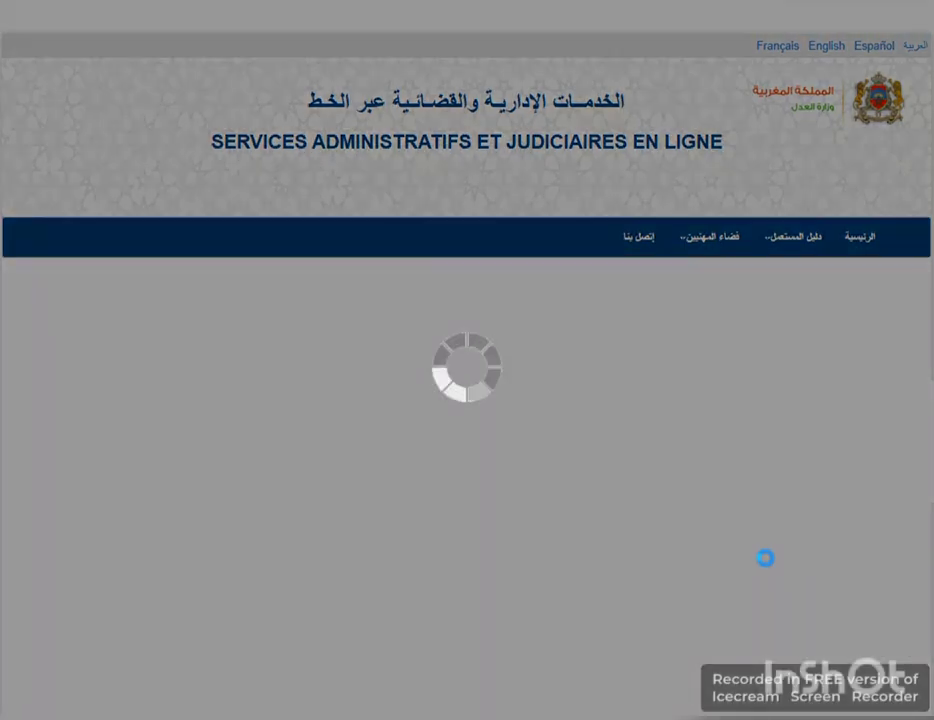